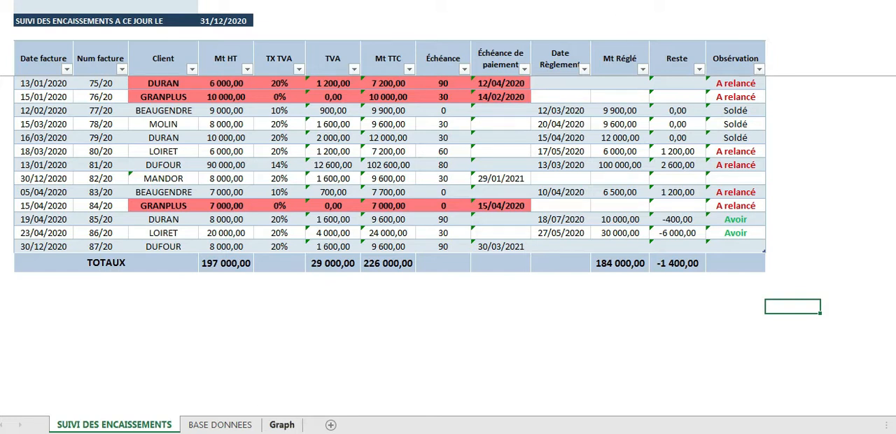
Add the client KGDDF in the row directly below the CLIENT table on the BASE DONNEES sheet
click(221, 424)
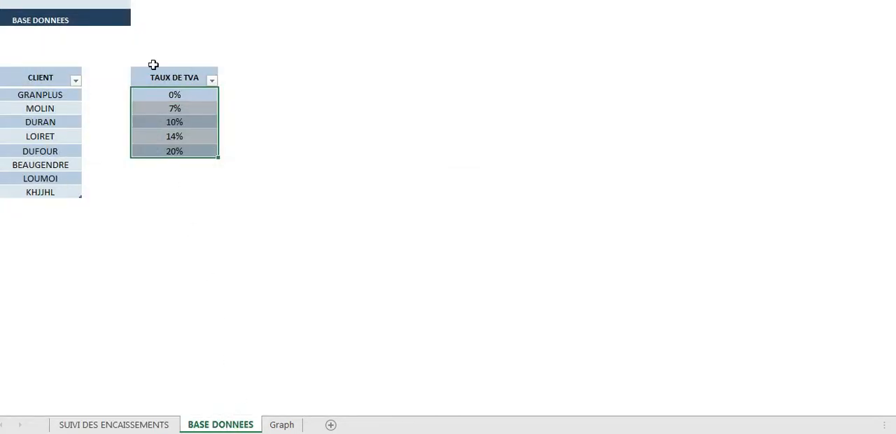
drag(29, 80, 35, 191)
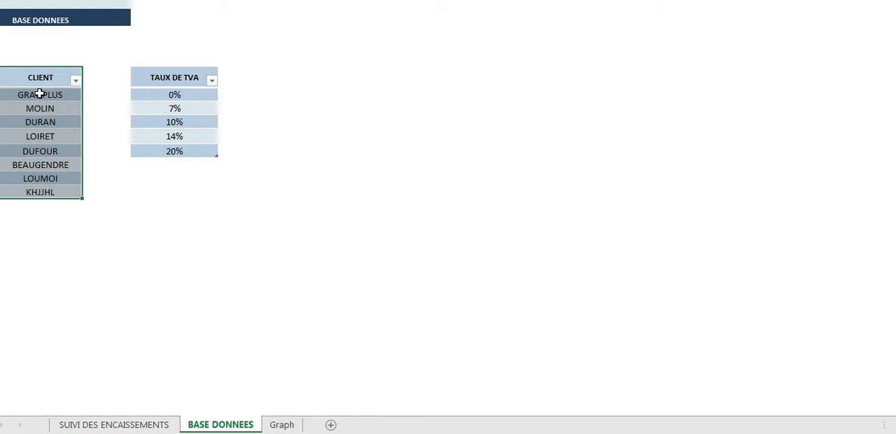
drag(175, 94, 178, 150)
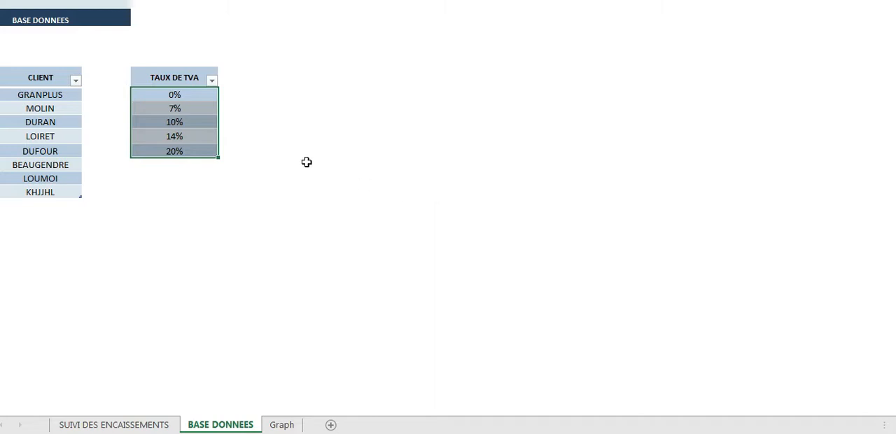
click(40, 191)
click(60, 205)
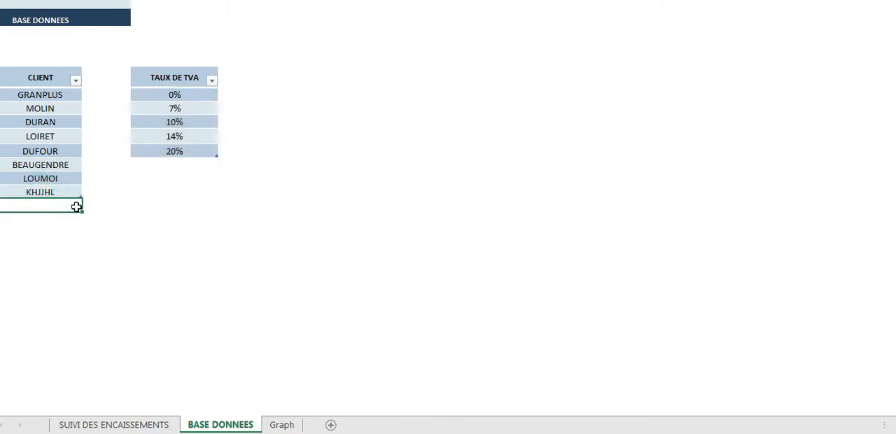
text(KGDDF)
click(4, 228)
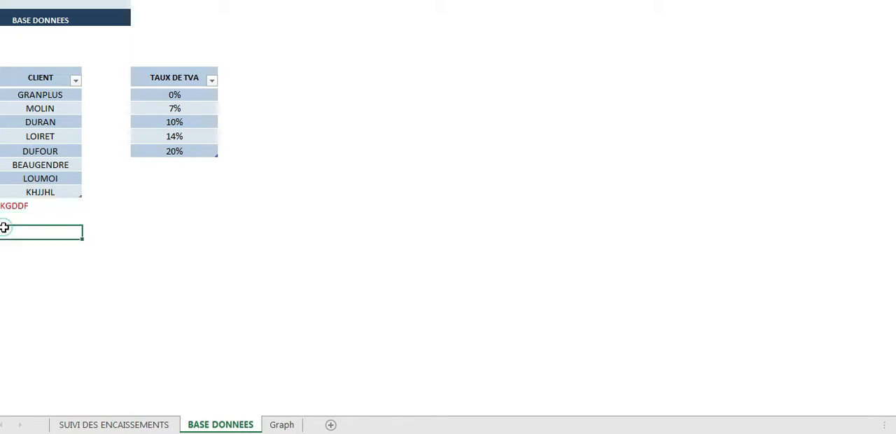
Delete the seventh client's table row, just below BEAUGENDRE, from the CLIENT table
click(44, 207)
click(42, 179)
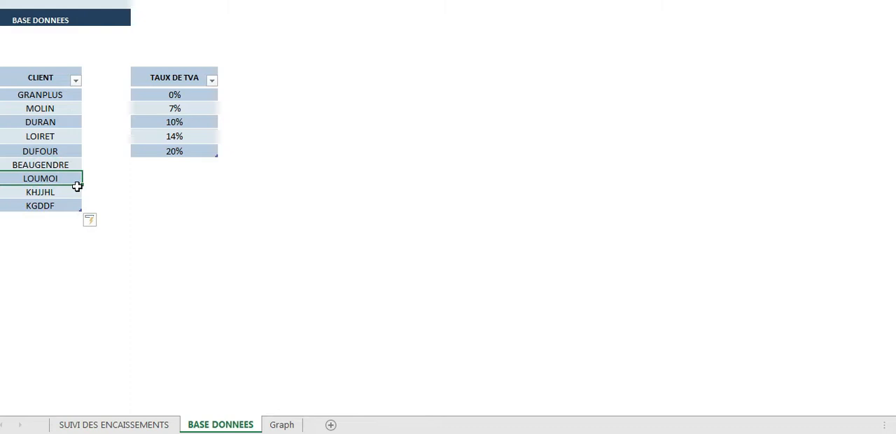
right_click(1, 176)
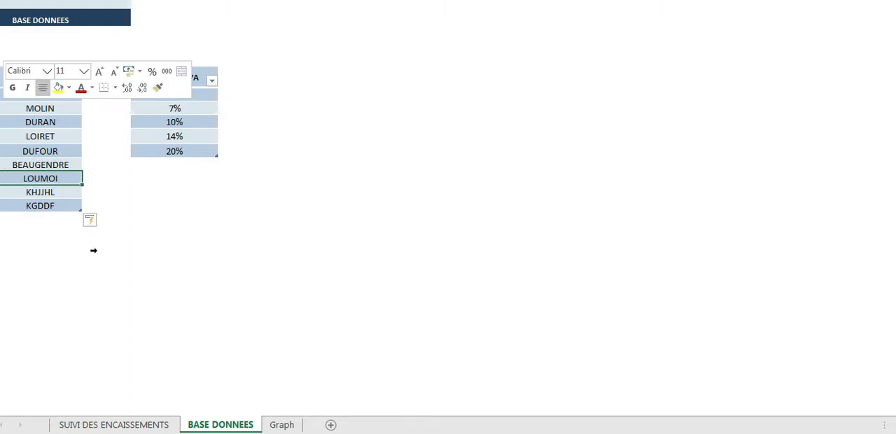
click(63, 261)
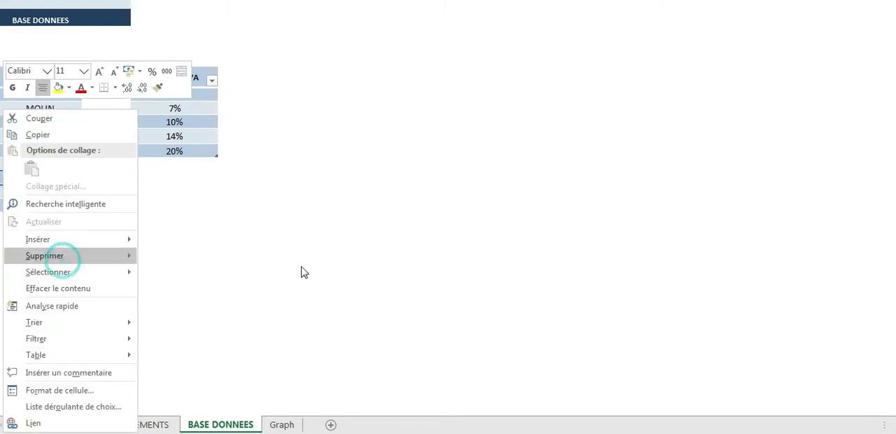
click(201, 277)
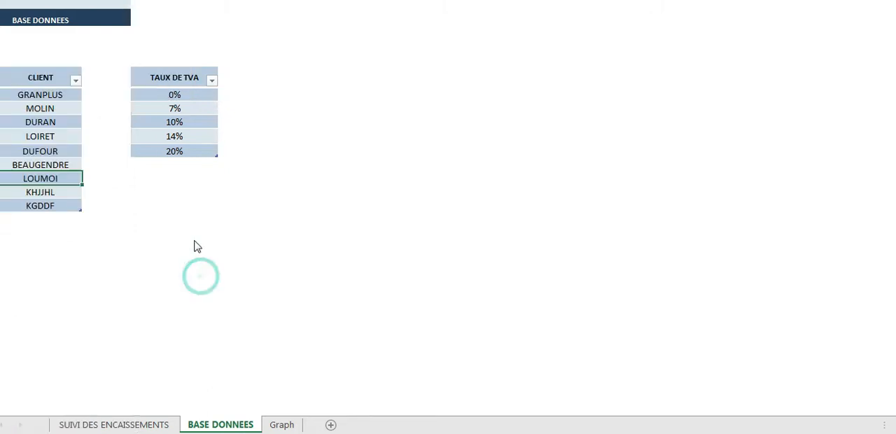
click(180, 151)
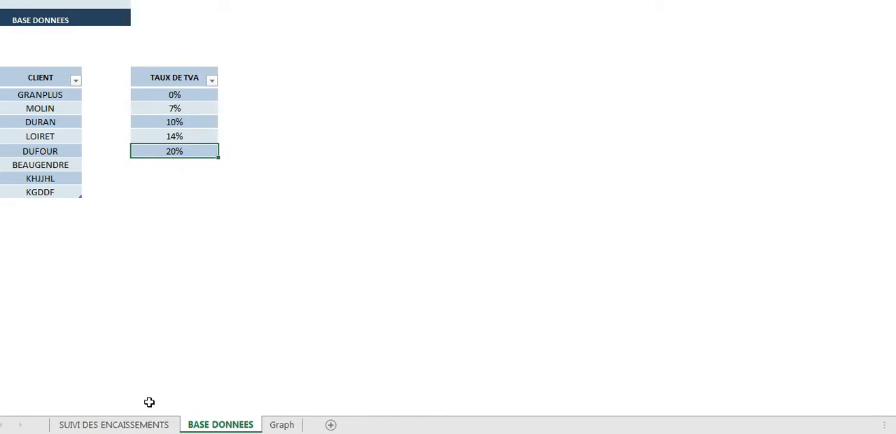
On the SUIVI DES ENCAISSEMENTS sheet, change the first invoice's client to the fifth entry in the client list
click(89, 426)
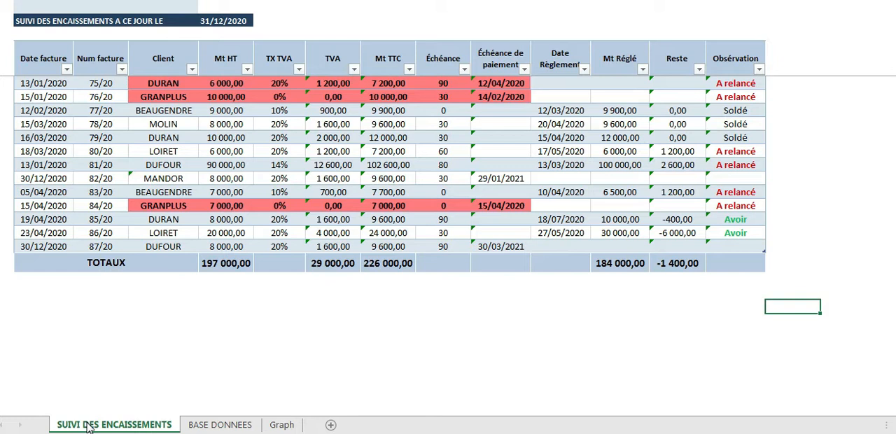
click(32, 80)
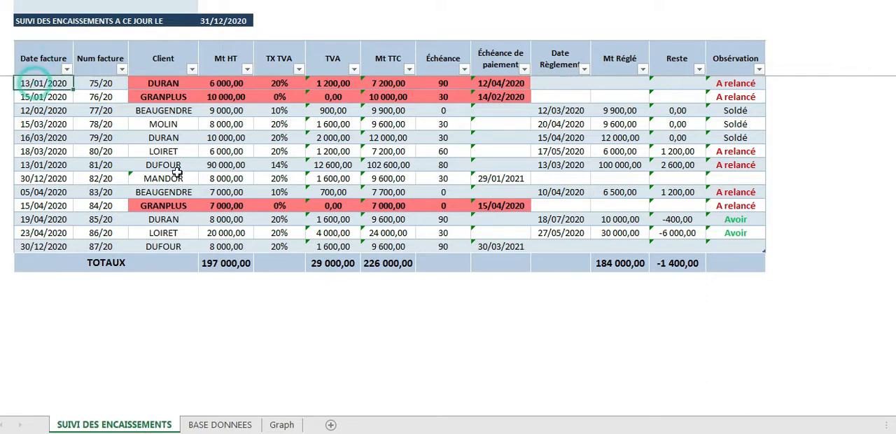
click(95, 84)
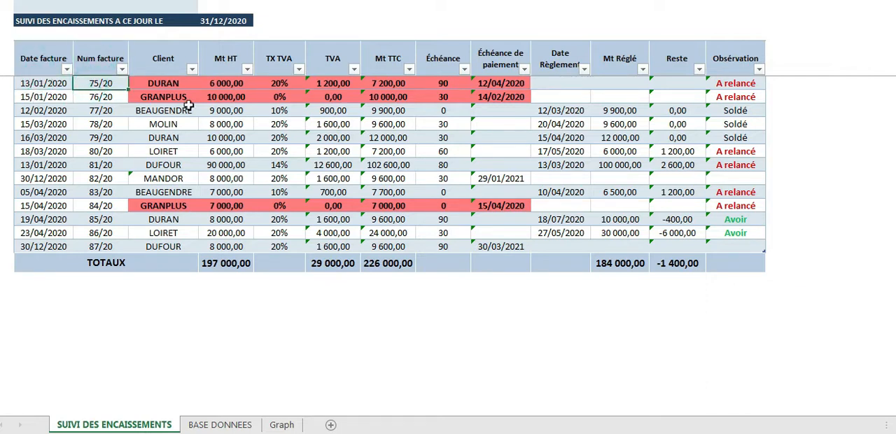
click(170, 82)
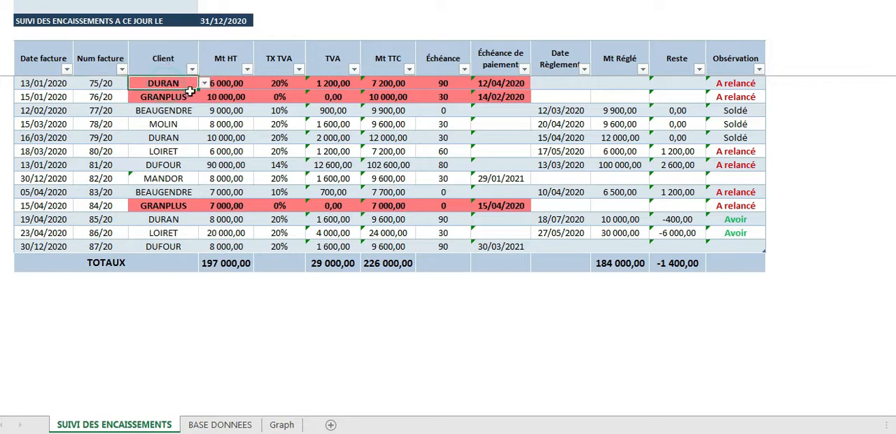
click(204, 83)
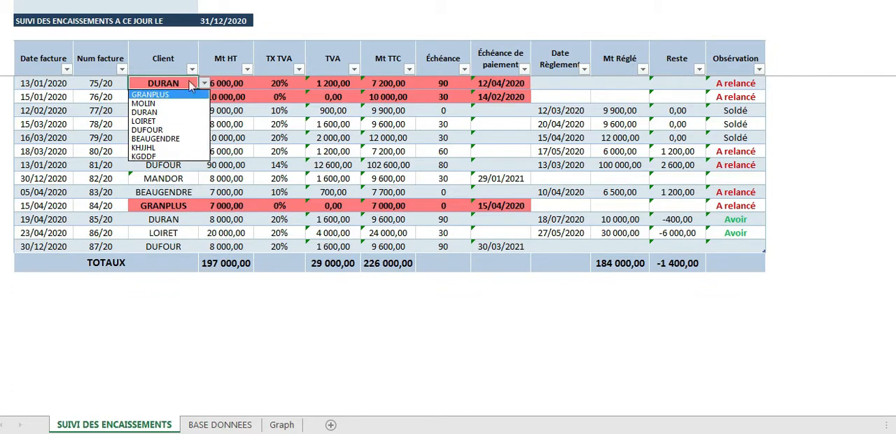
click(173, 130)
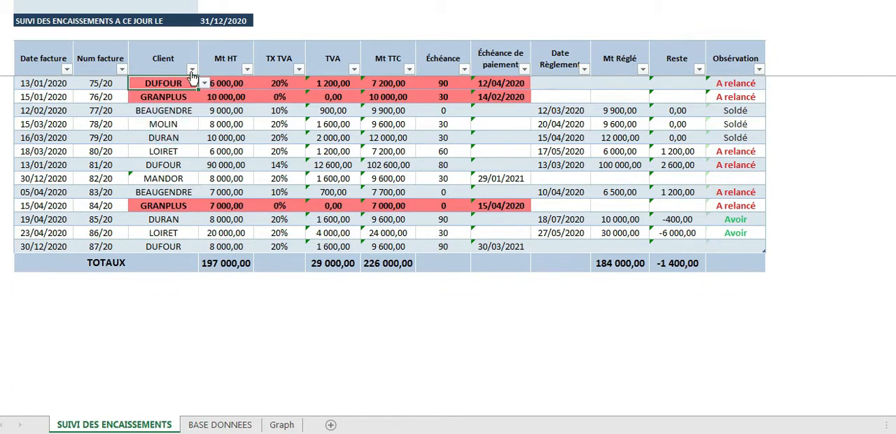
key(Tab)
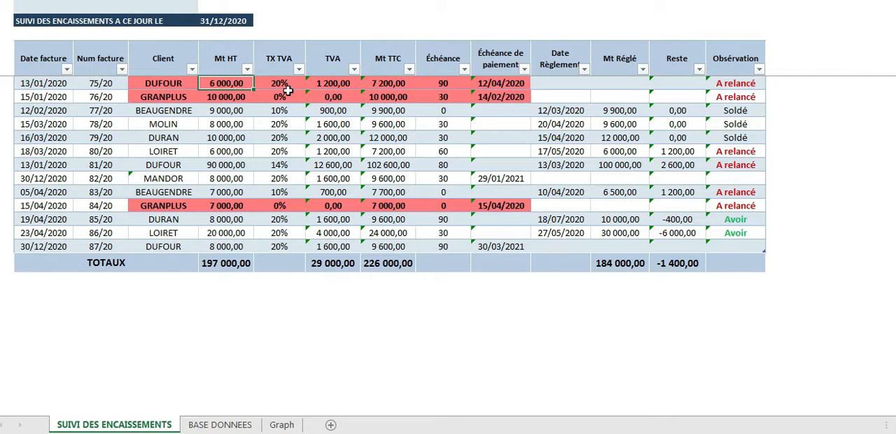
Set the first invoice's TX TVA to 14% and check its TVA and Mt TTC amounts
click(277, 82)
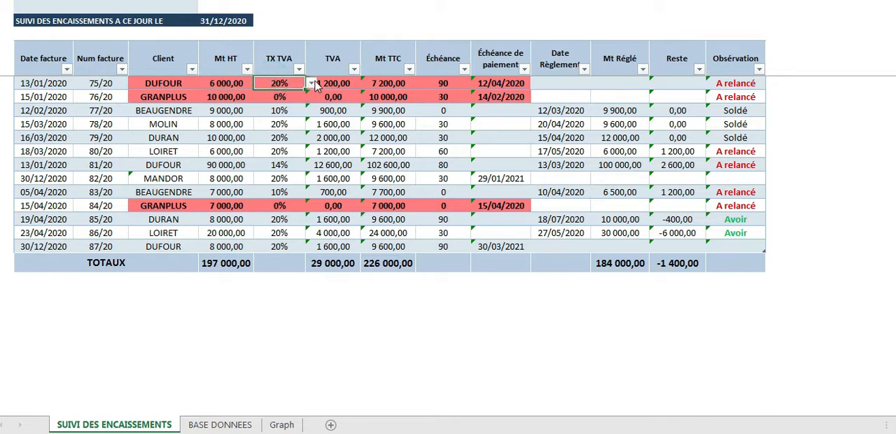
click(311, 83)
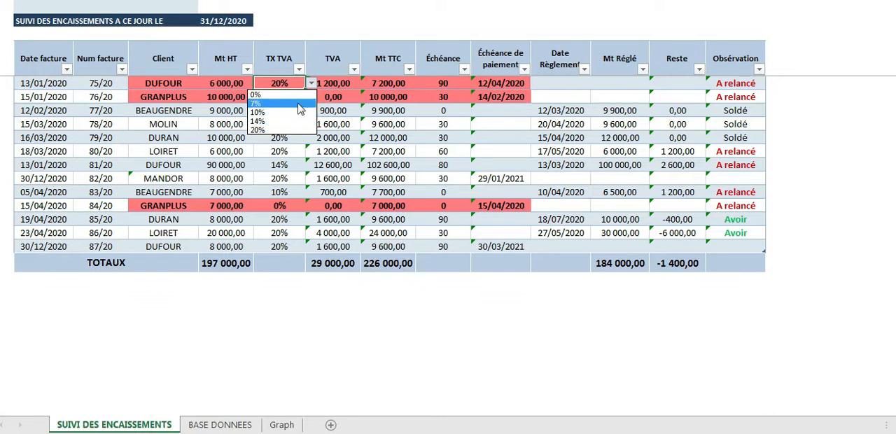
click(294, 122)
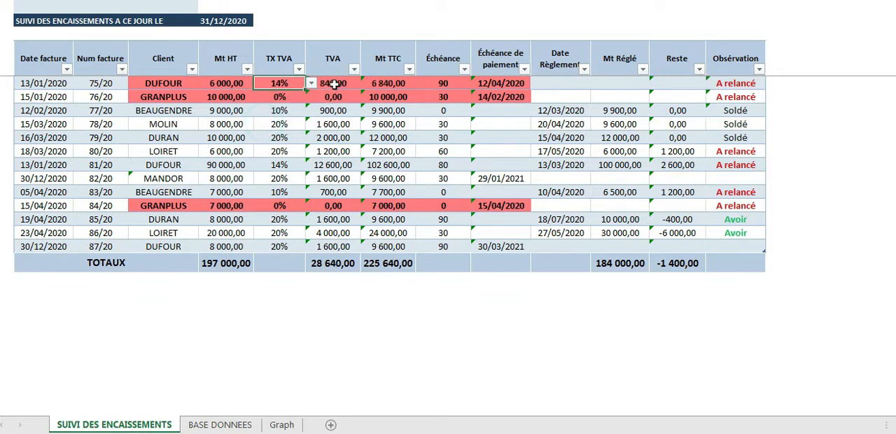
click(335, 83)
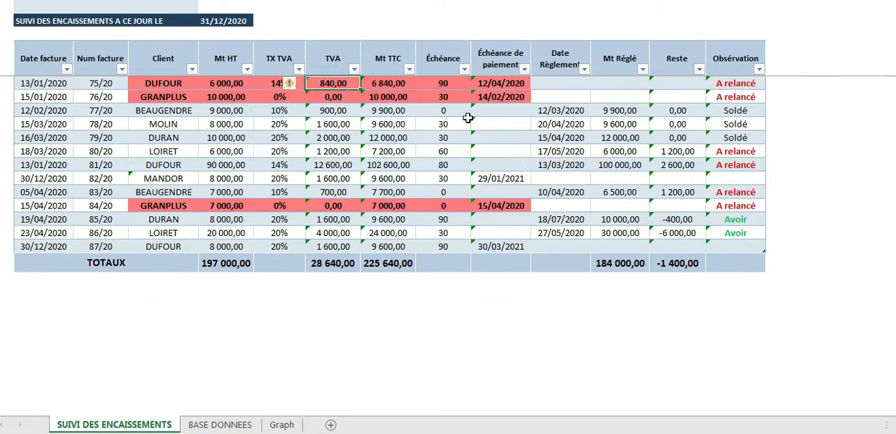
click(385, 85)
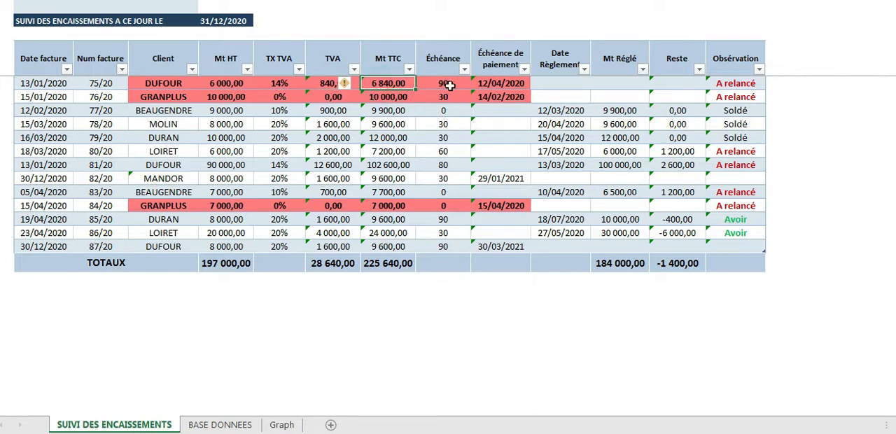
drag(333, 83, 388, 85)
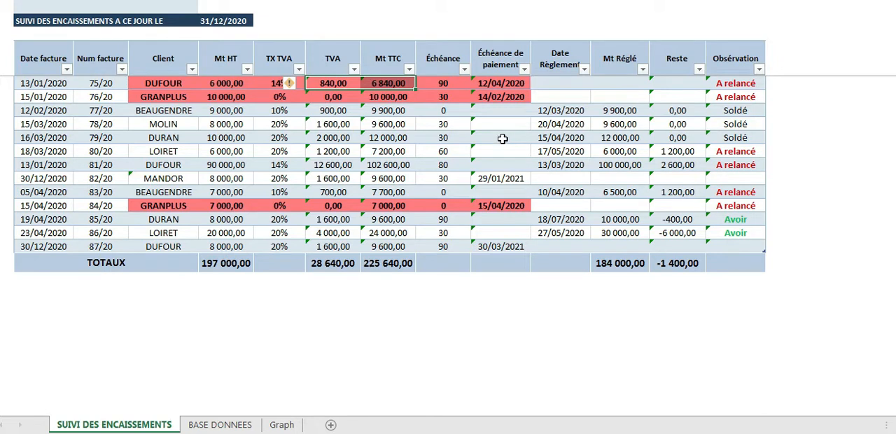
Set the first invoice's Échéance to 80 days and check its payment due date
click(445, 83)
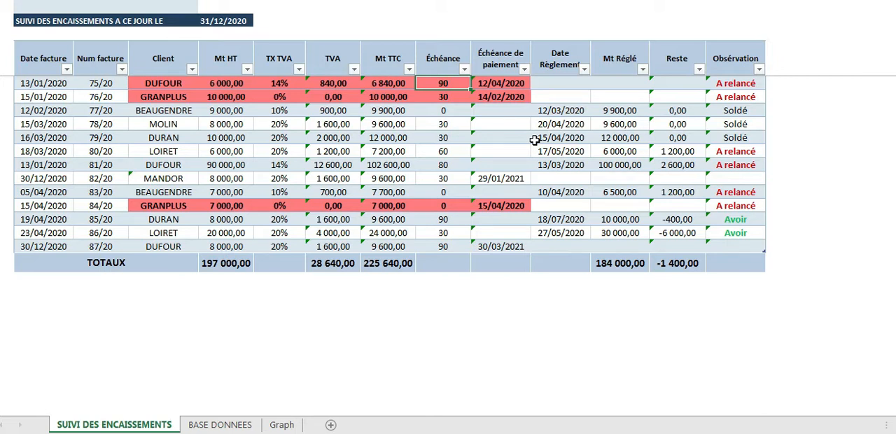
click(42, 85)
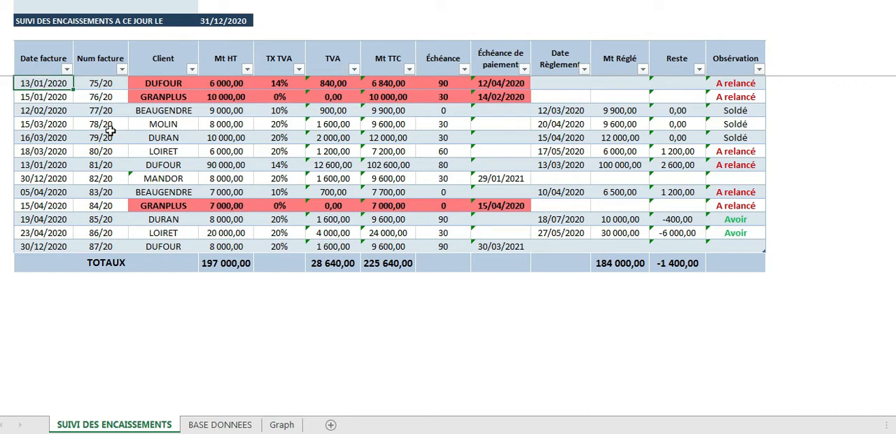
click(440, 84)
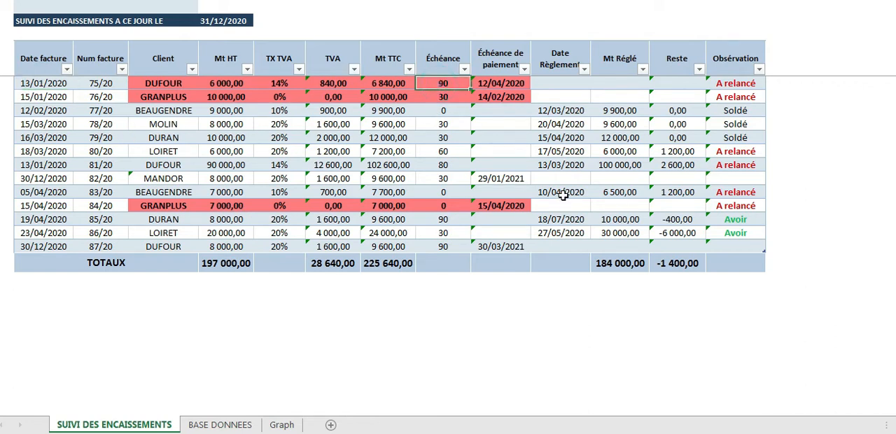
text(80)
click(483, 84)
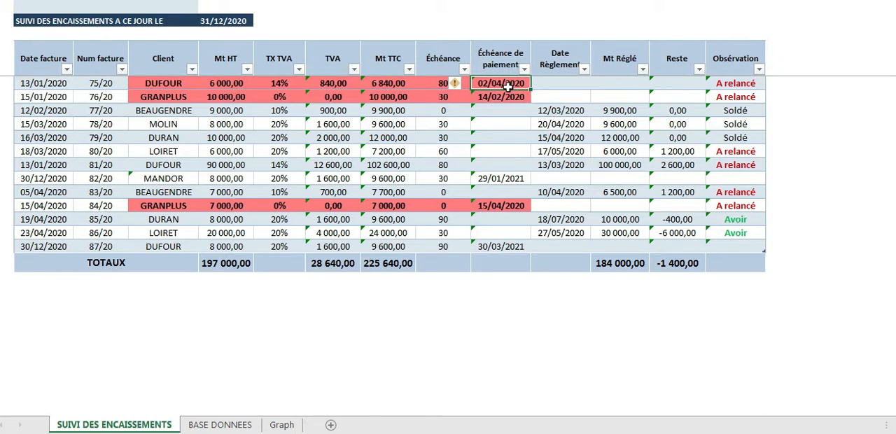
Enter 13/03/2020 as the Date Règlement of the first invoice
click(564, 84)
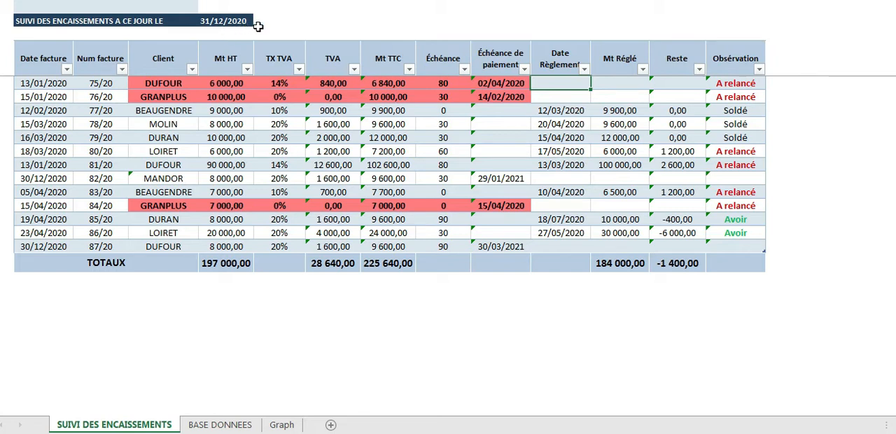
click(518, 84)
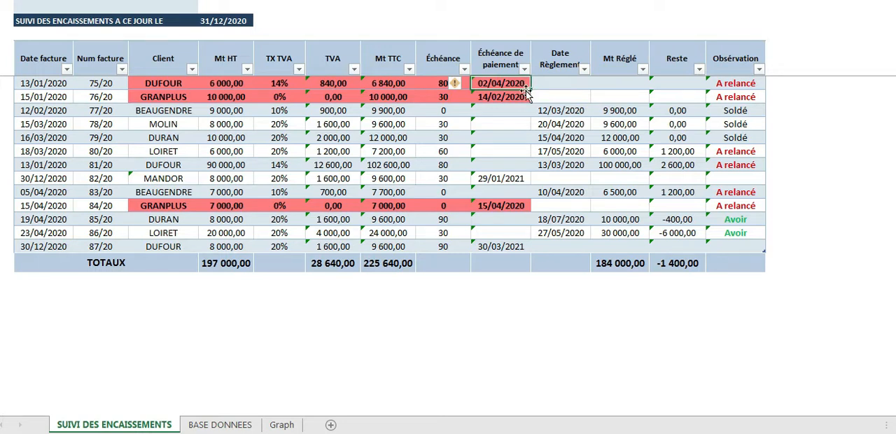
drag(31, 82, 502, 90)
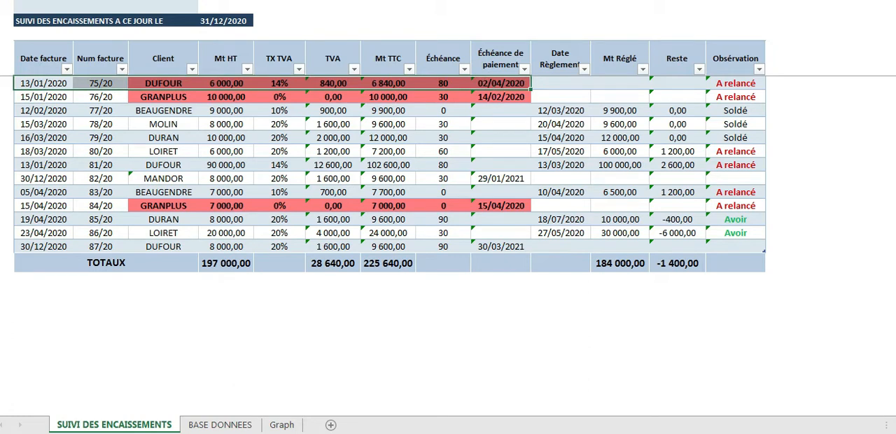
click(564, 83)
click(627, 84)
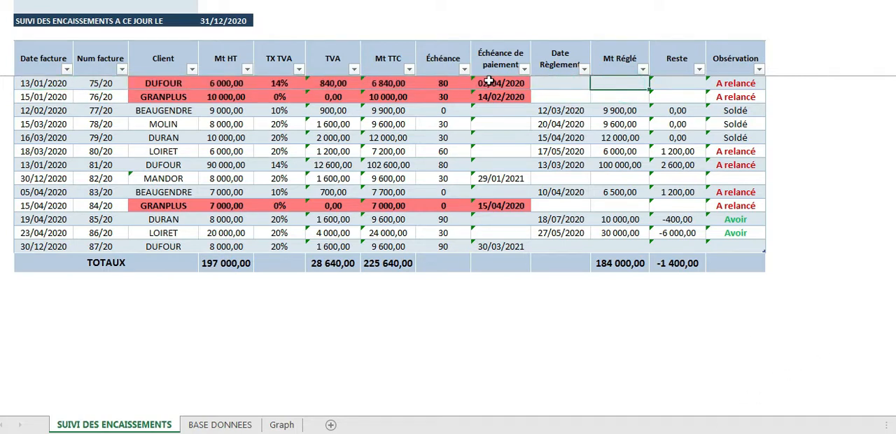
click(551, 84)
text(13)
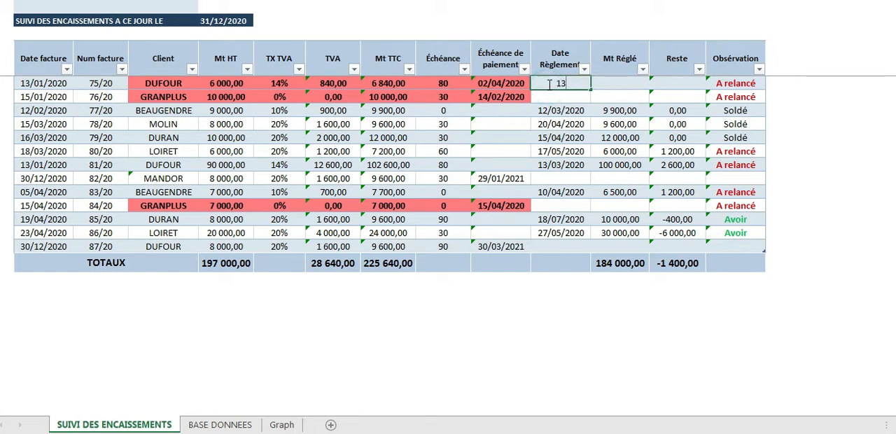
text(/03)
click(630, 83)
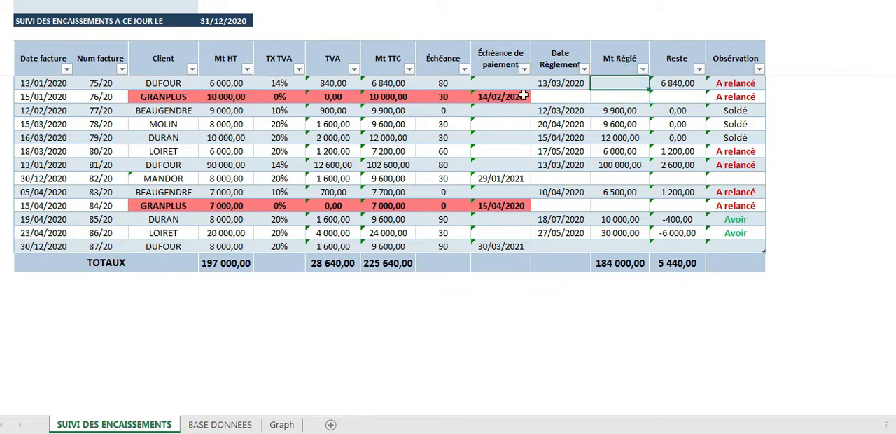
click(618, 82)
drag(35, 83, 569, 171)
drag(575, 203, 560, 84)
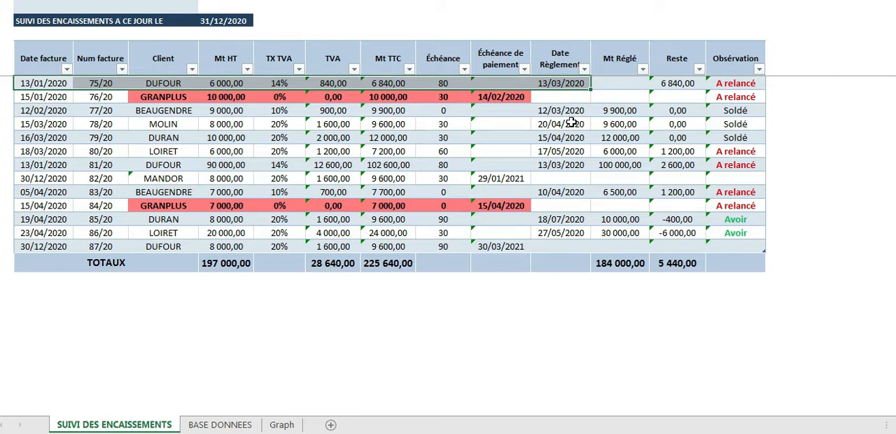
click(573, 95)
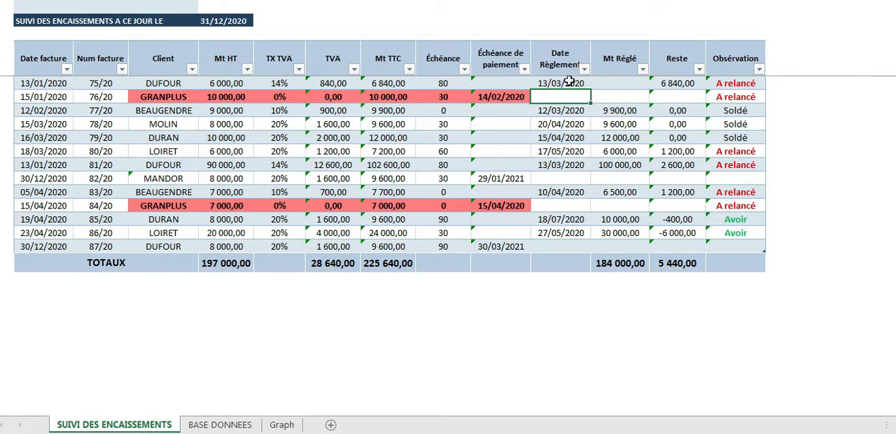
Enter 6840 as the Mt Réglé of the first invoice, matching its Mt TTC, and check its Reste
click(615, 85)
click(565, 84)
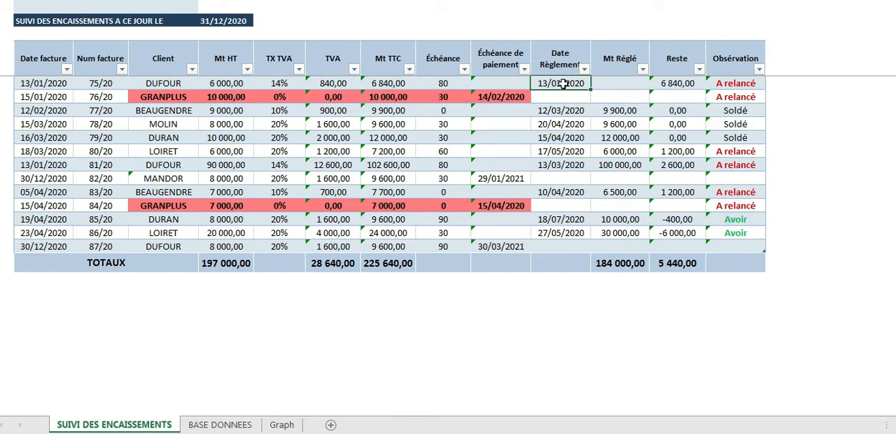
click(635, 83)
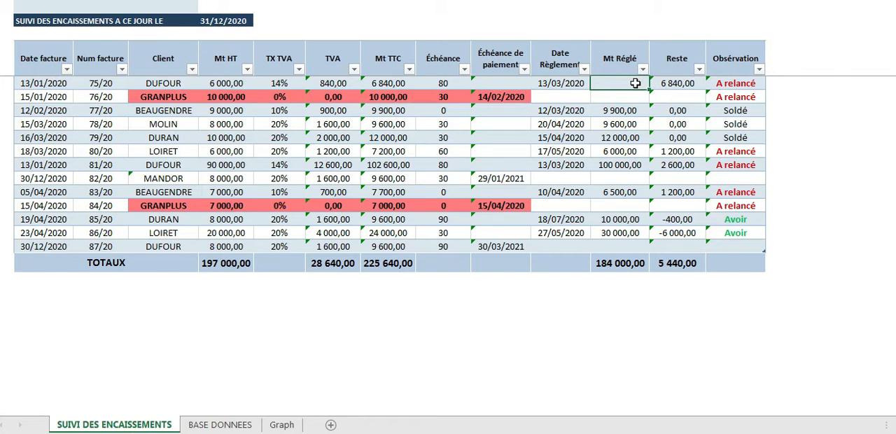
click(405, 84)
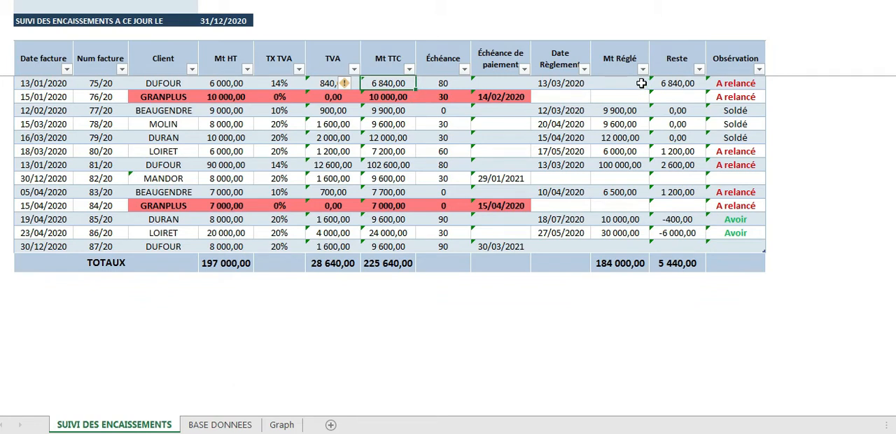
click(603, 82)
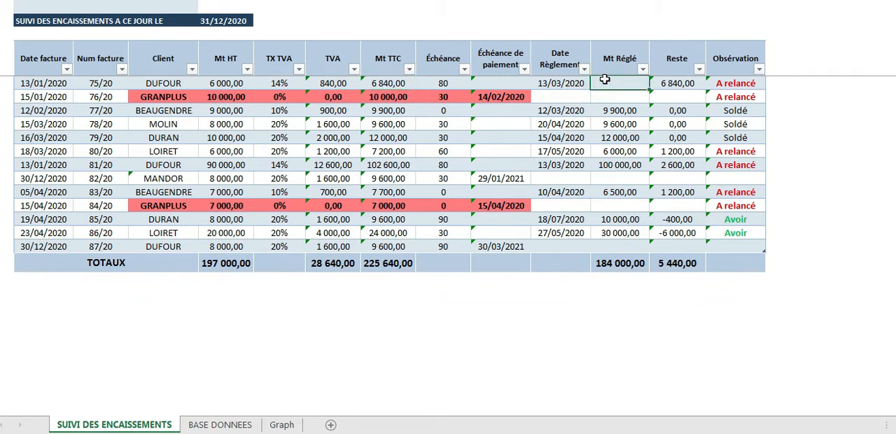
text(6840)
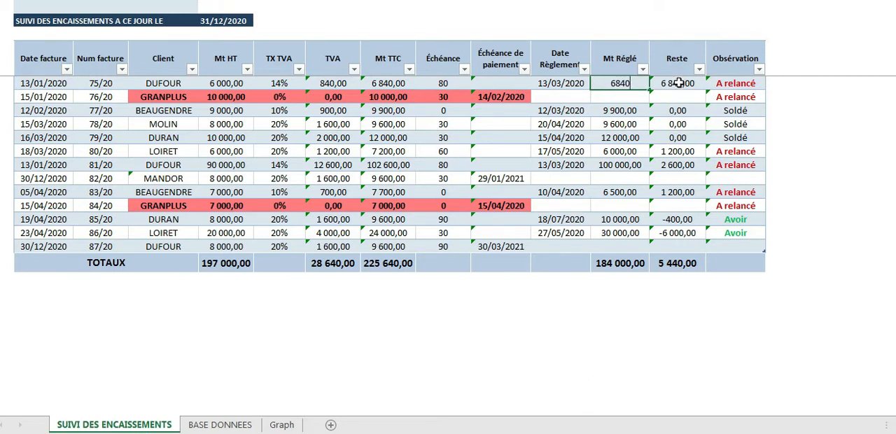
click(678, 83)
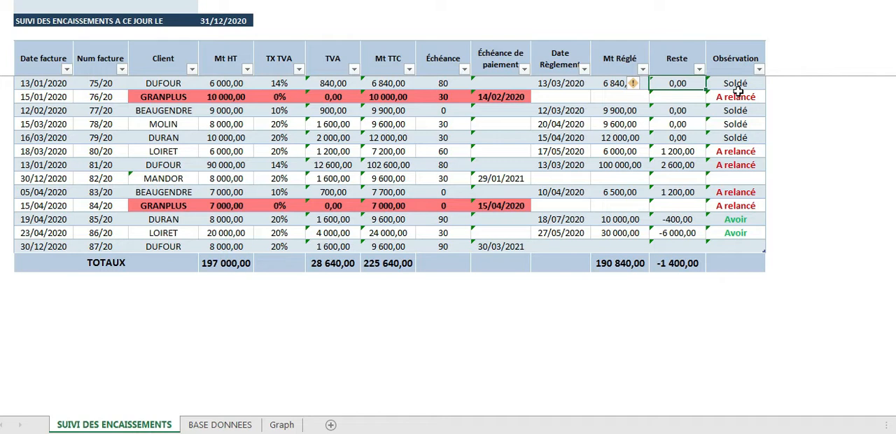
Examine the Obsérvation column, comparing the first invoice's status with the second invoice's payment due date and empty Date Règlement
drag(735, 83, 734, 92)
drag(735, 60, 742, 248)
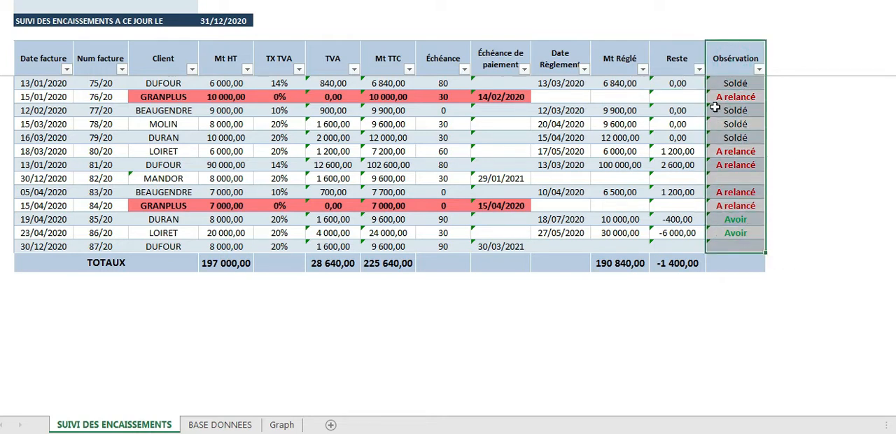
click(735, 84)
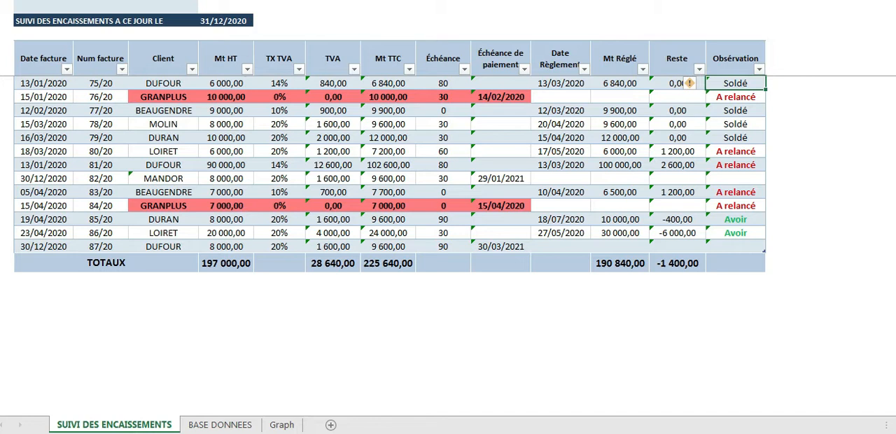
click(747, 99)
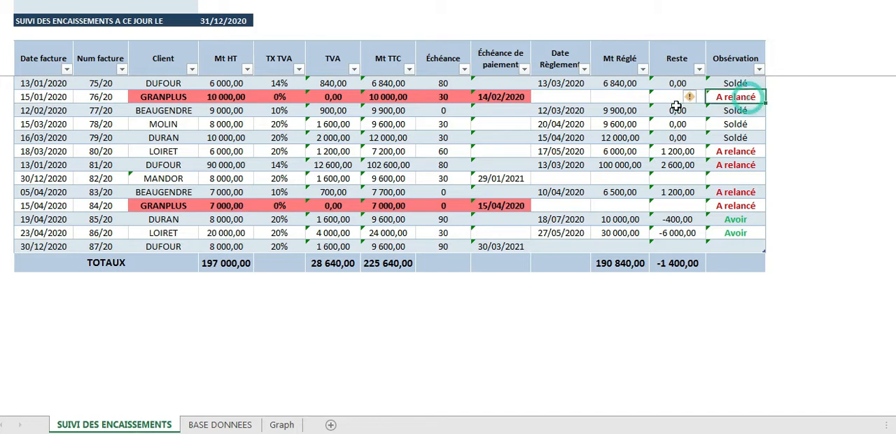
click(508, 98)
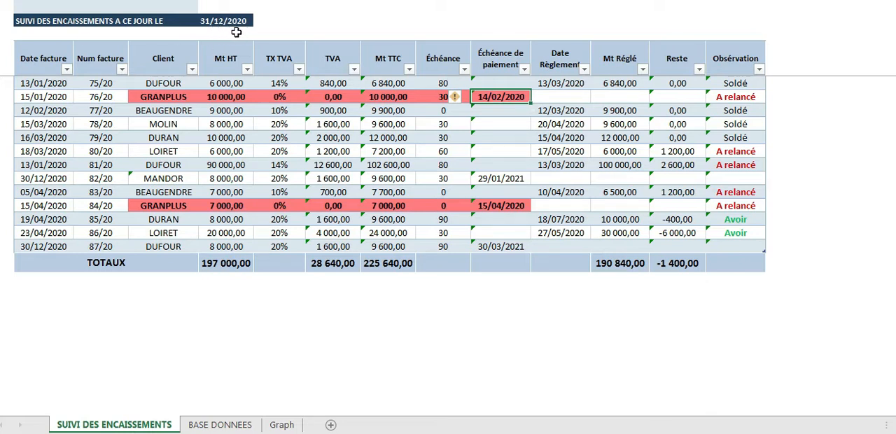
click(549, 98)
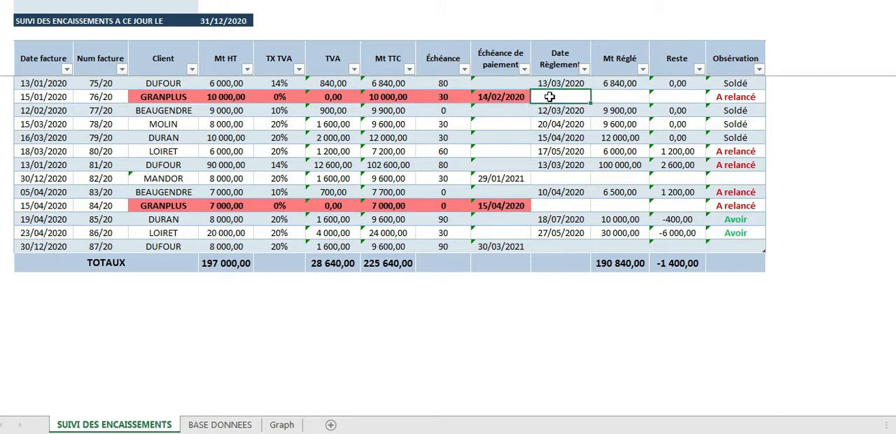
click(733, 99)
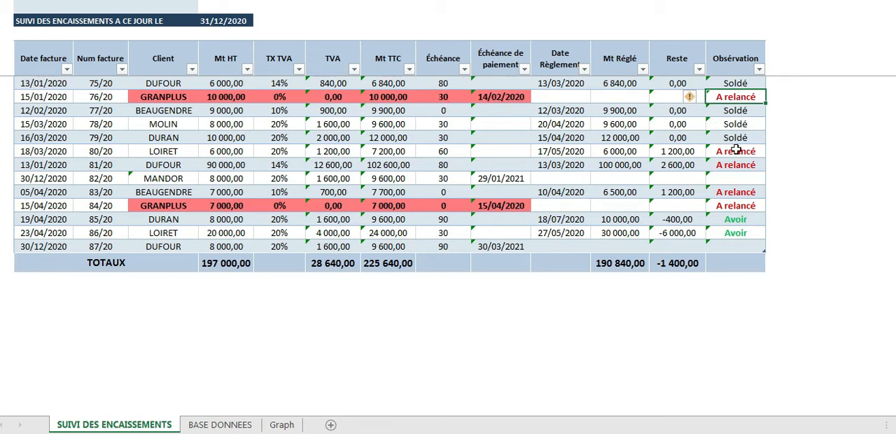
Examine how the Reste, Mt Réglé and Mt TTC of invoice 85/20 relate to its Obsérvation status
click(742, 221)
click(669, 220)
click(616, 221)
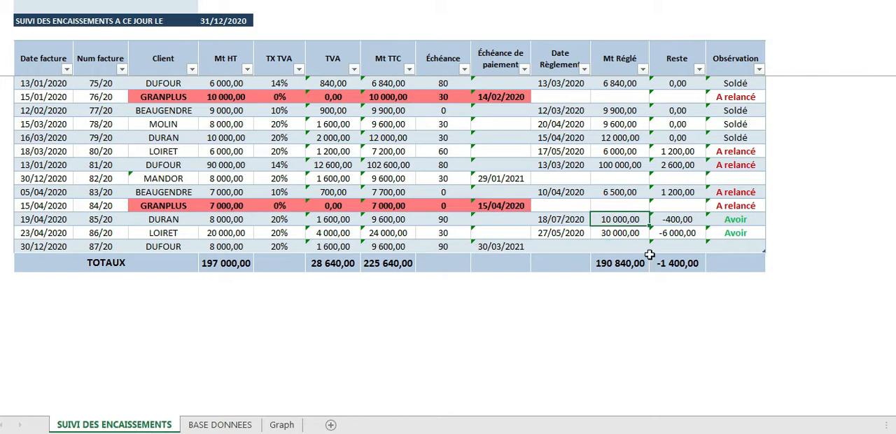
click(376, 221)
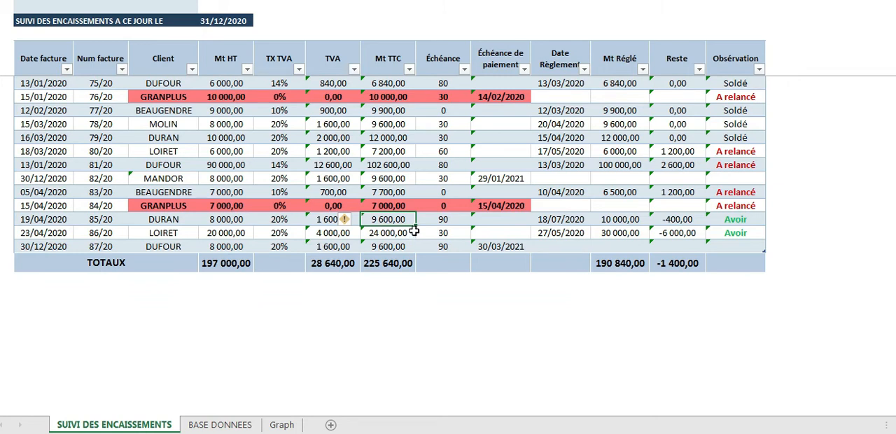
click(609, 220)
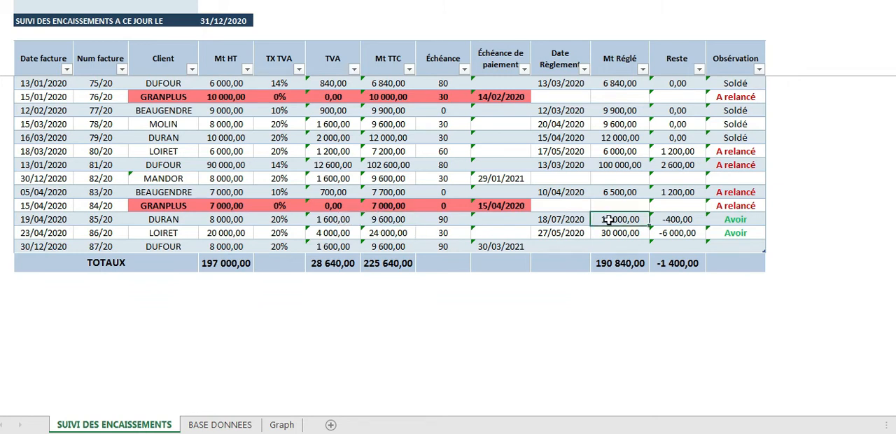
click(741, 219)
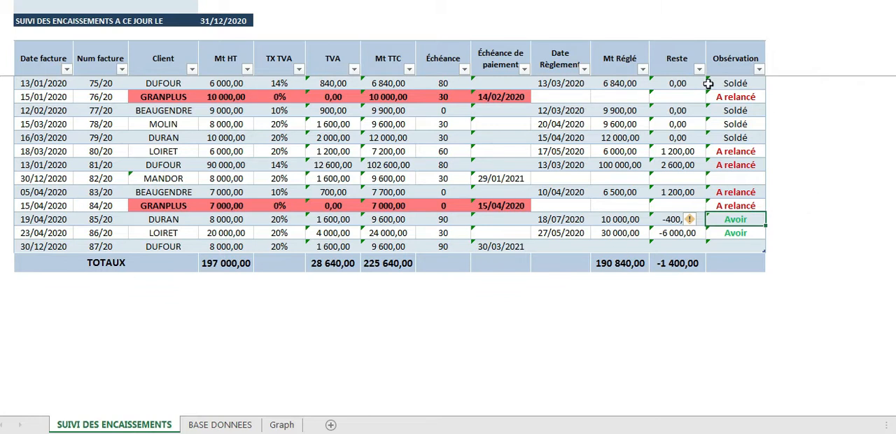
click(60, 87)
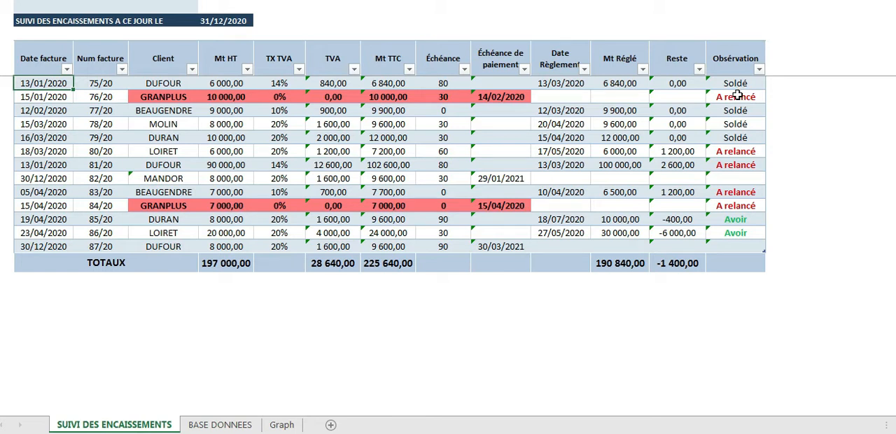
View the Evolution des Encaissements chart on the Graph sheet and return to the SUIVI DES ENCAISSEMENTS sheet
click(281, 424)
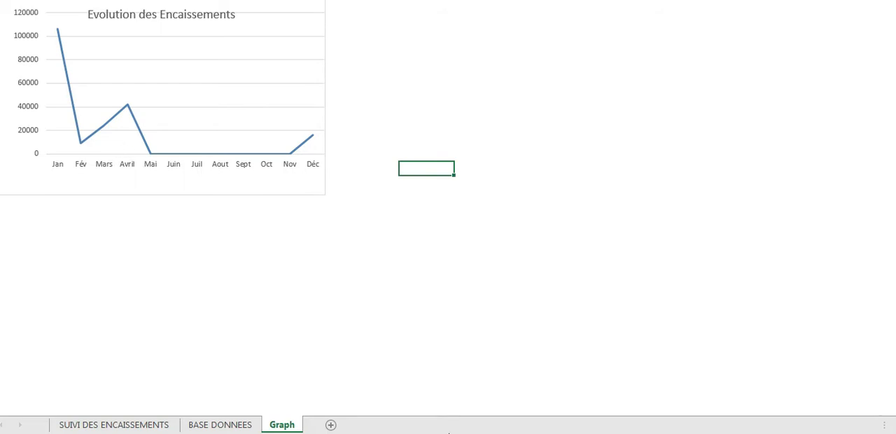
click(165, 433)
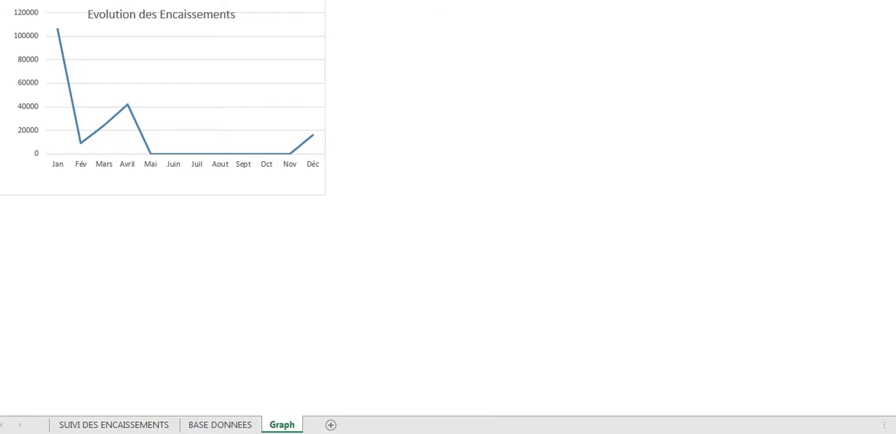
click(134, 433)
click(116, 419)
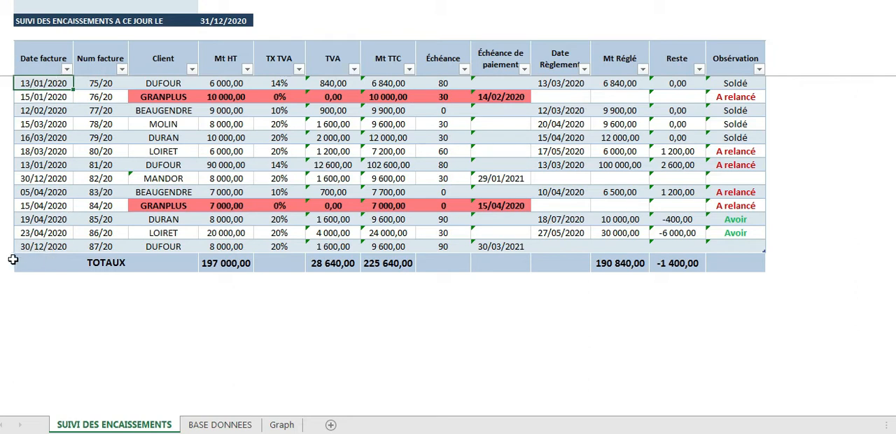
Delete the last invoice row of the table and insert an empty row directly above TOTAUX
click(41, 247)
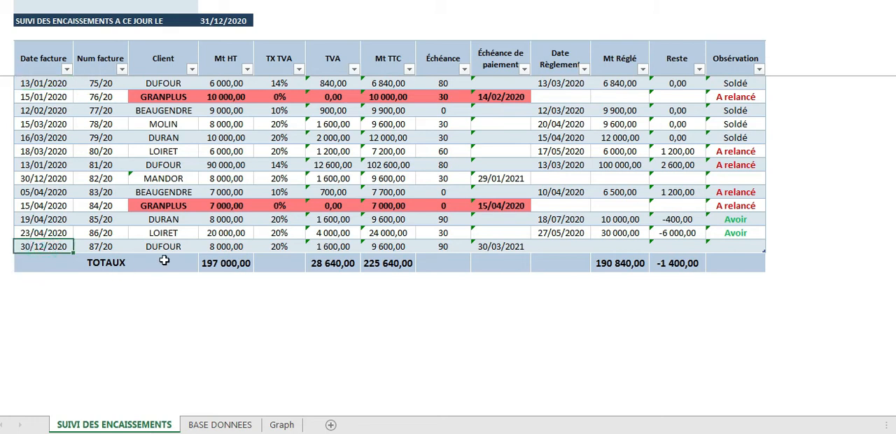
right_click(0, 246)
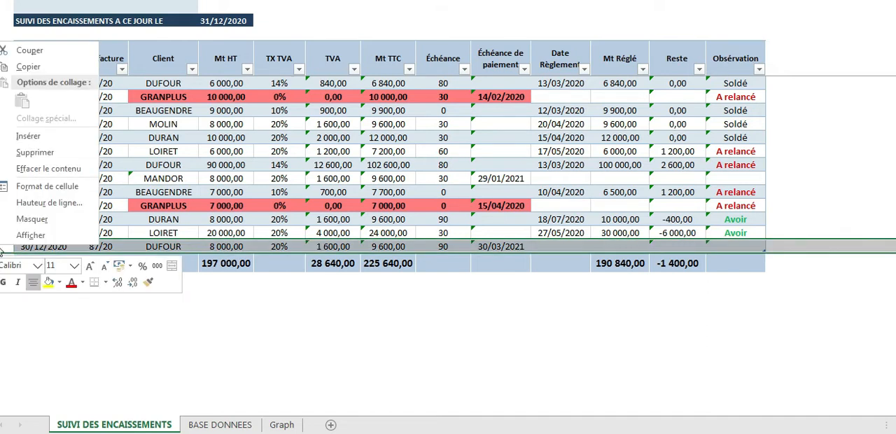
click(21, 151)
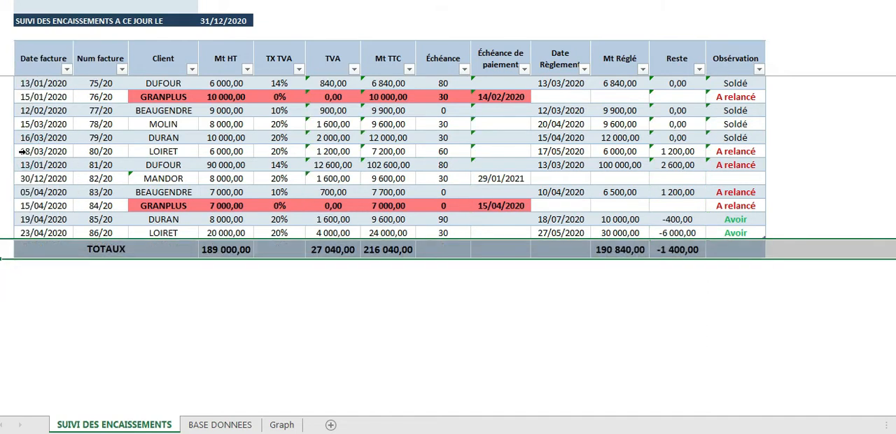
right_click(2, 256)
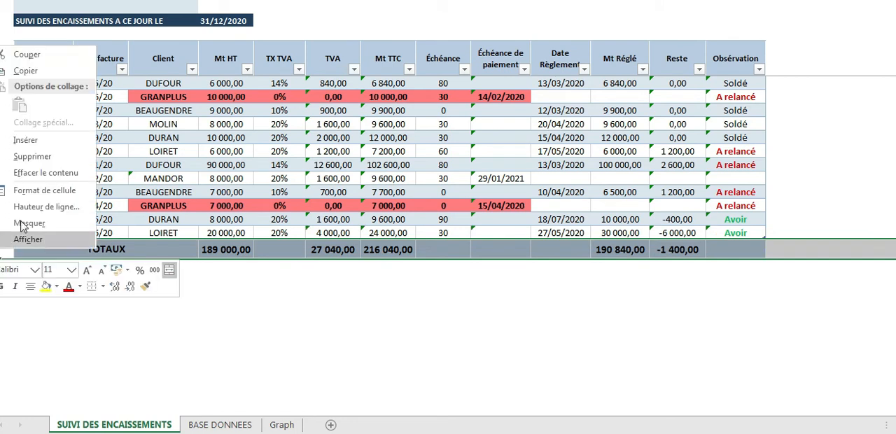
click(21, 139)
click(98, 320)
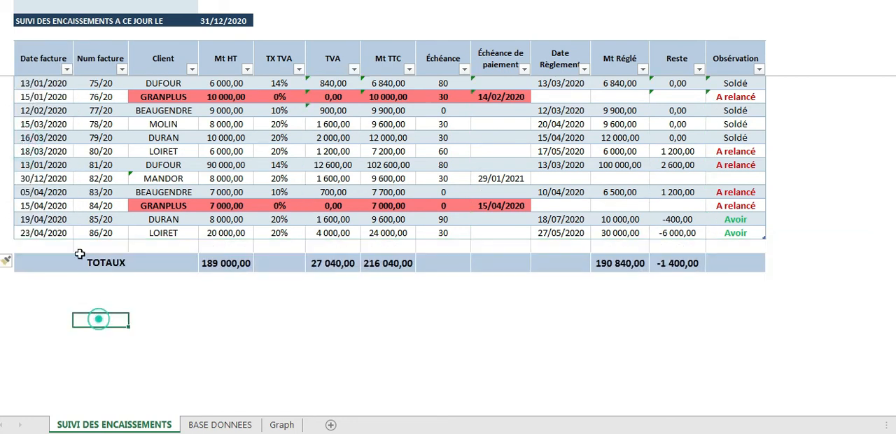
In the empty row above TOTAUX, enter 31/12 as the Date facture and 87/20 as the Num facture
click(43, 245)
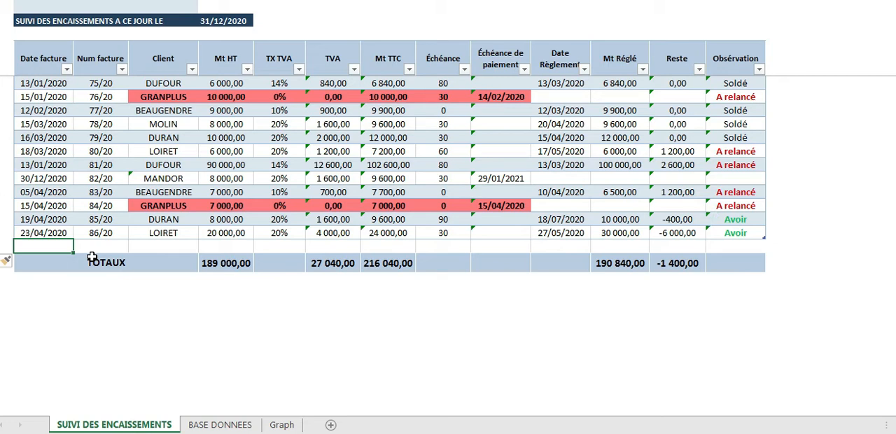
text(31/12)
key(Return)
click(93, 245)
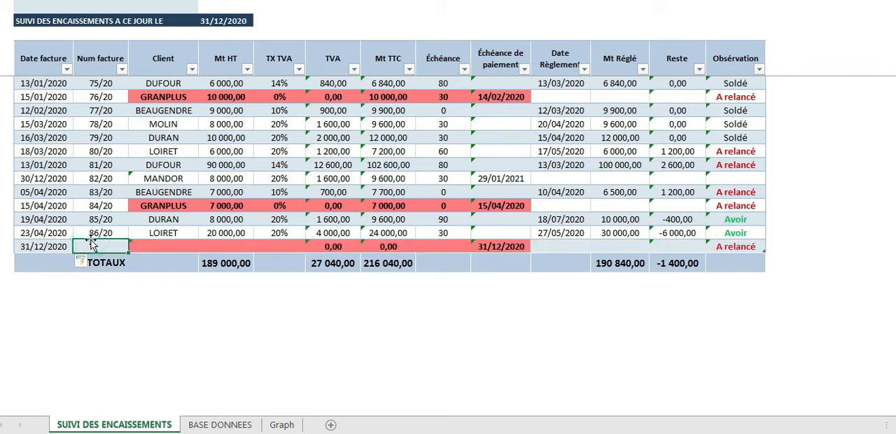
text(87)
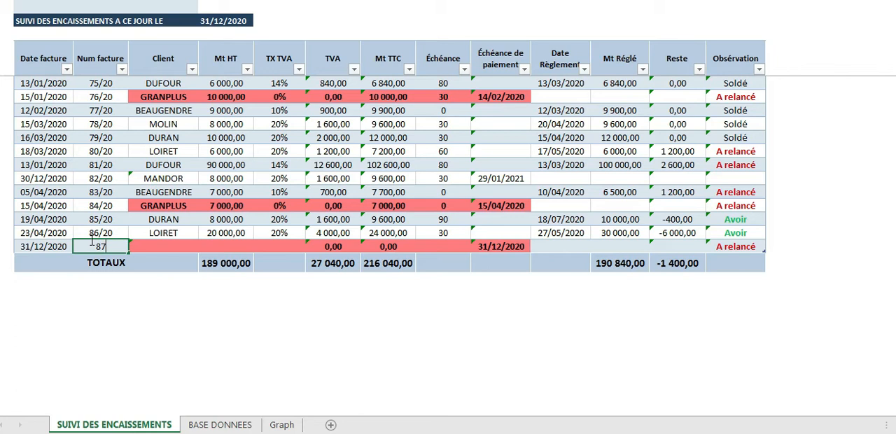
text(/20)
Assign the new invoice the same client as invoice 83/20 and enter 32000 as its Mt HT
drag(161, 237, 182, 252)
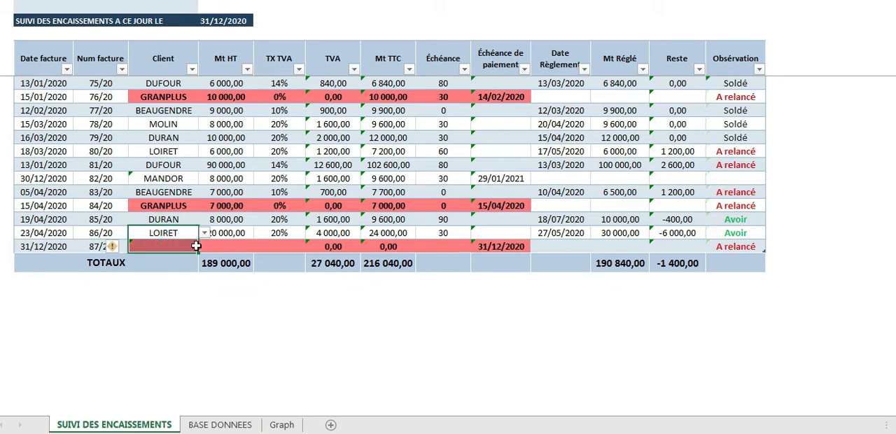
click(181, 248)
click(204, 247)
click(155, 302)
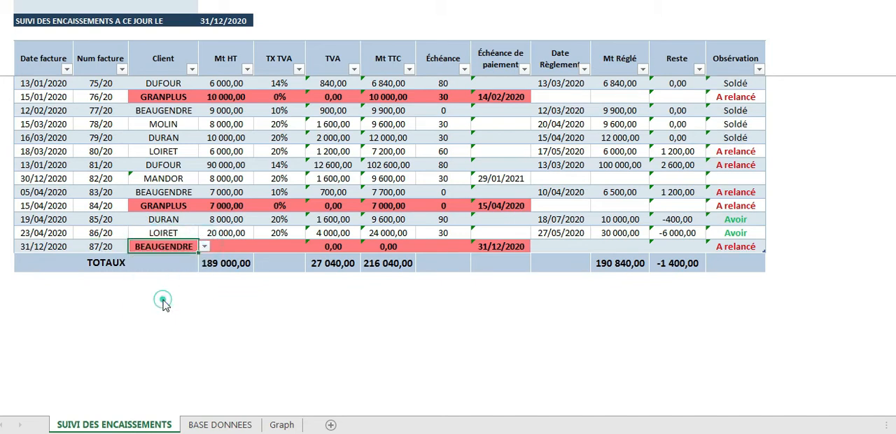
click(231, 246)
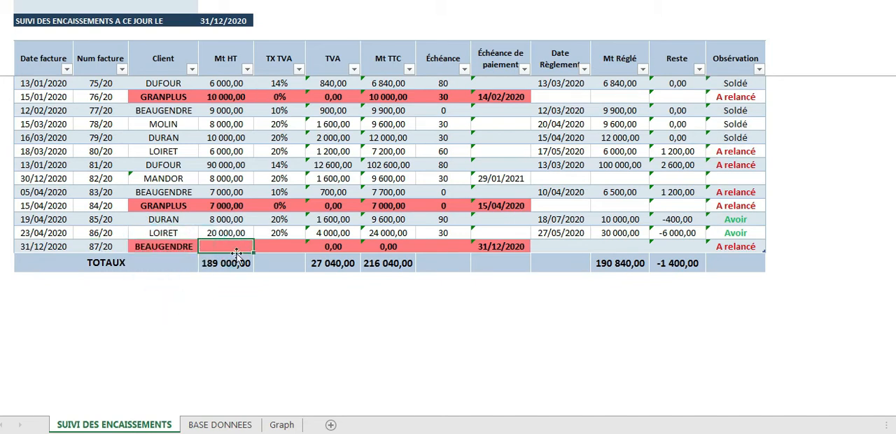
text(32000)
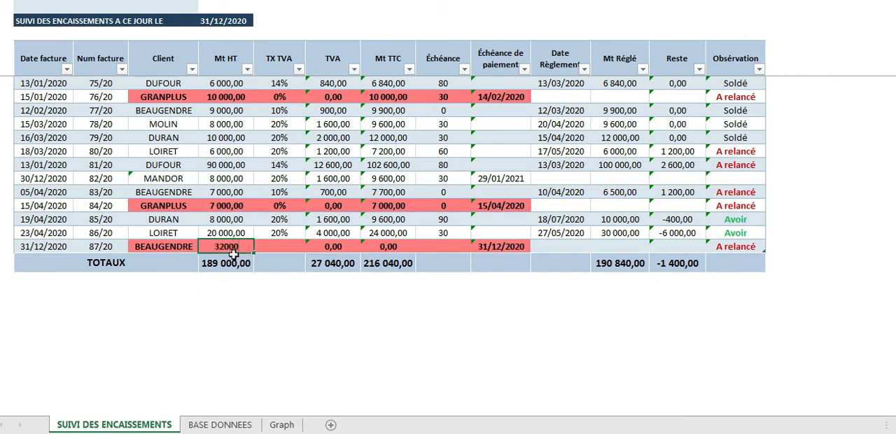
Set the new invoice's TX TVA to 14% and check its Mt TTC
click(266, 246)
click(310, 245)
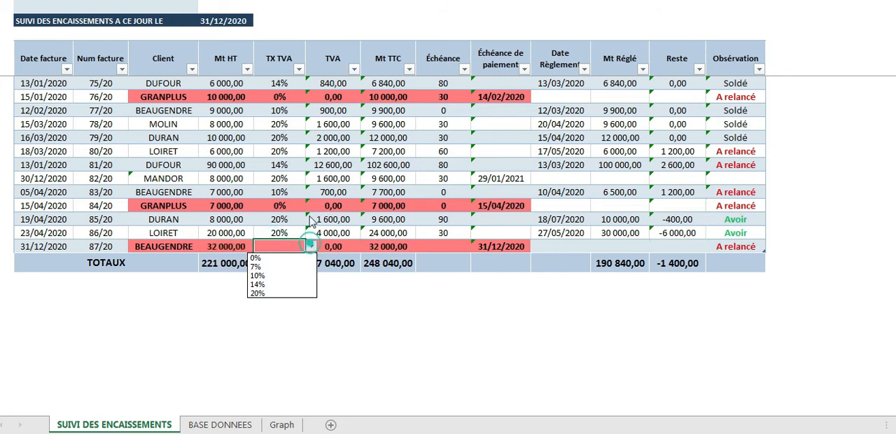
click(281, 284)
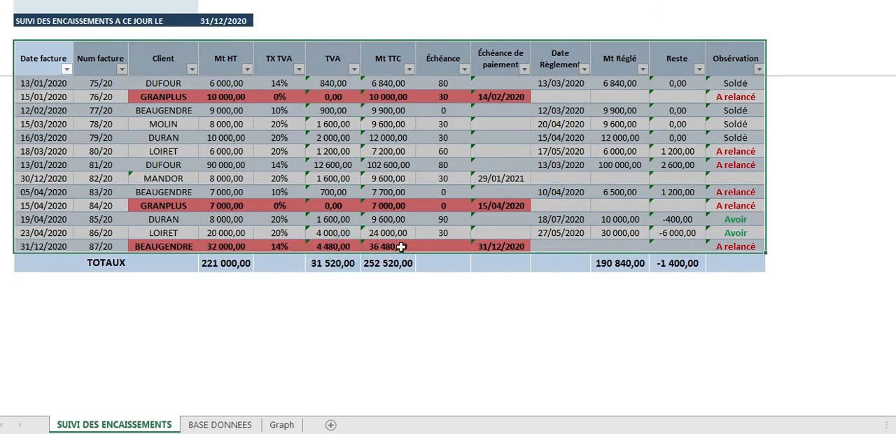
click(390, 248)
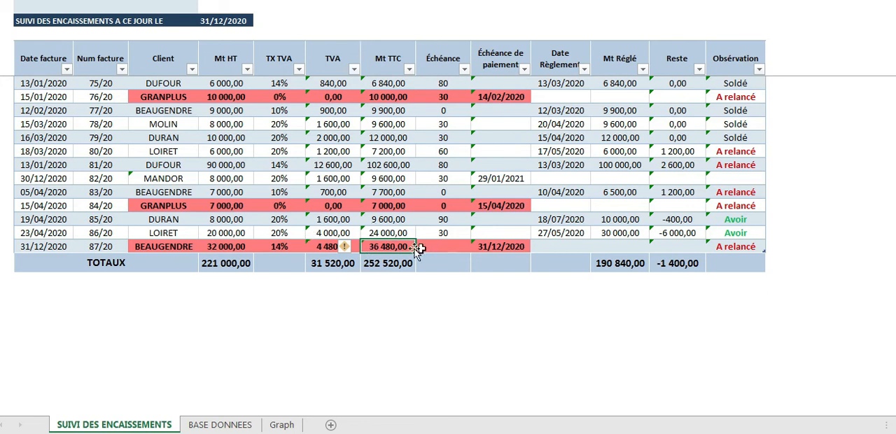
Set the Échéance of invoice 87/20 to 76 and check its Échéance de paiement
click(437, 252)
text(76)
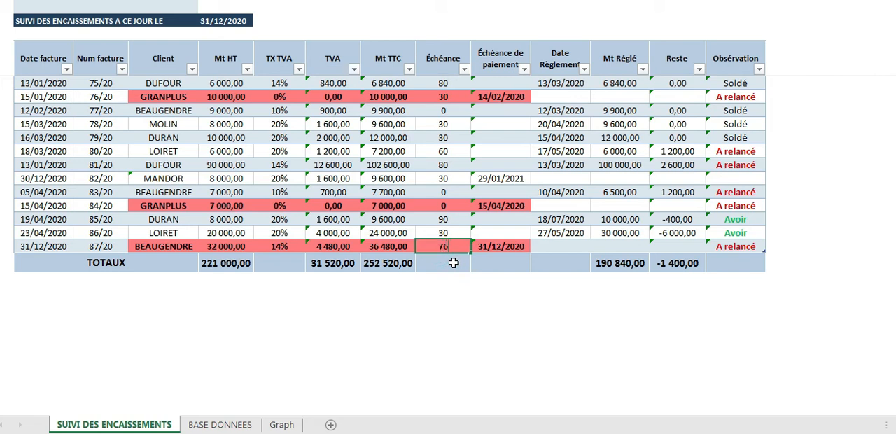
key(Return)
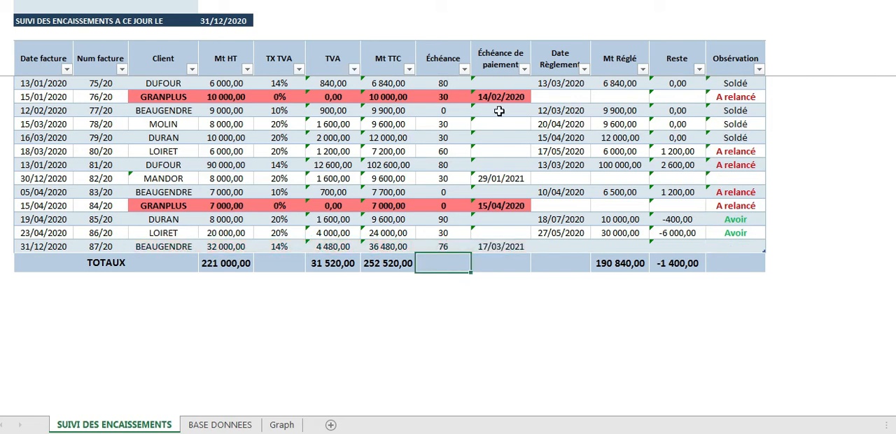
click(503, 243)
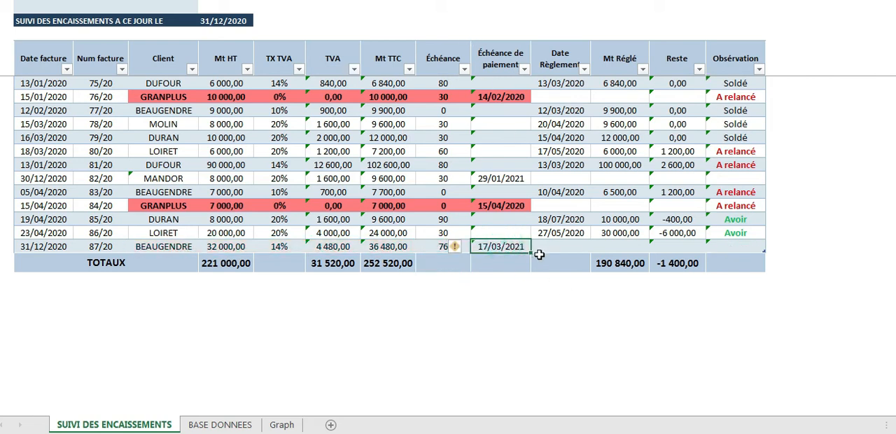
click(565, 246)
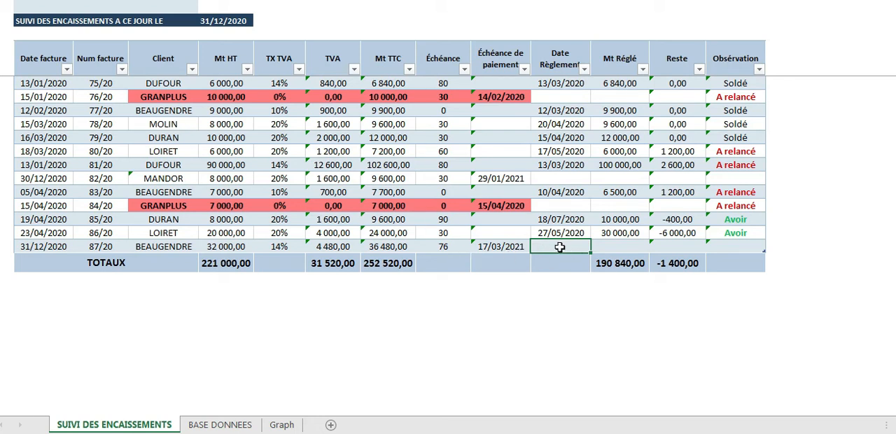
text(117/01)
key(BackSpace)
key(BackSpace)
key(BackSpace)
Change the Date facture of invoice 87/20 to 30/12/2020 and enter 31/12 as its Date Règlement
click(26, 252)
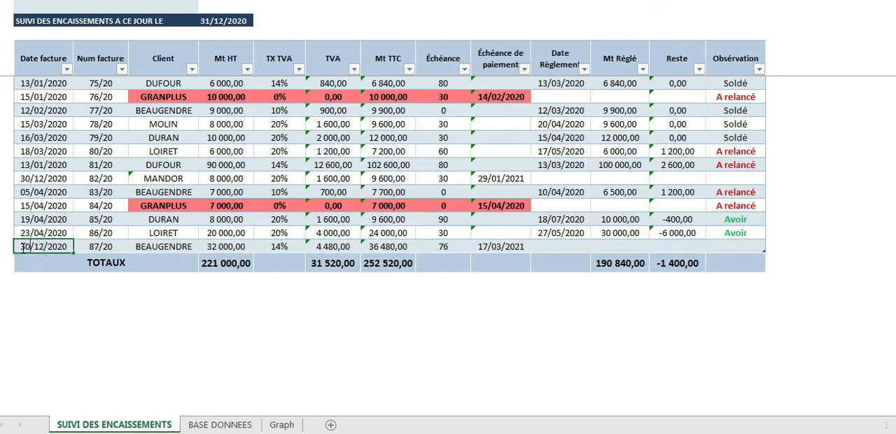
click(540, 249)
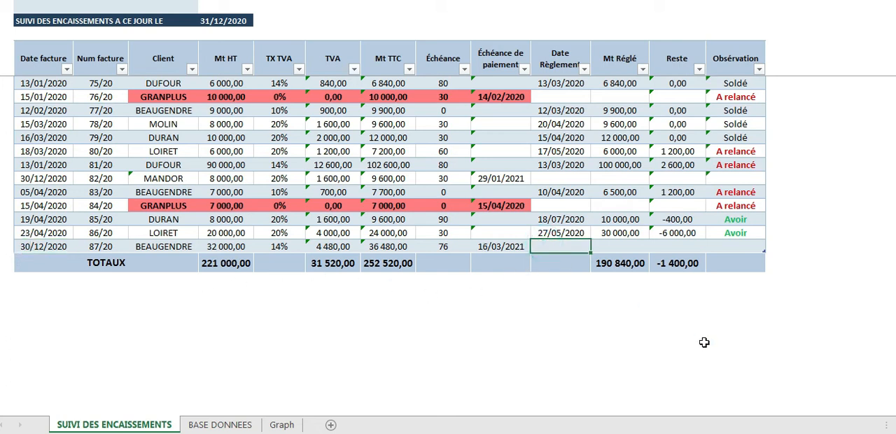
text(31)
text(/)
text(01)
key(BackSpace)
key(BackSpace)
text(12)
Enter 36480 as the Mt Réglé of invoice 87/20 and check its Reste and Observation
click(620, 249)
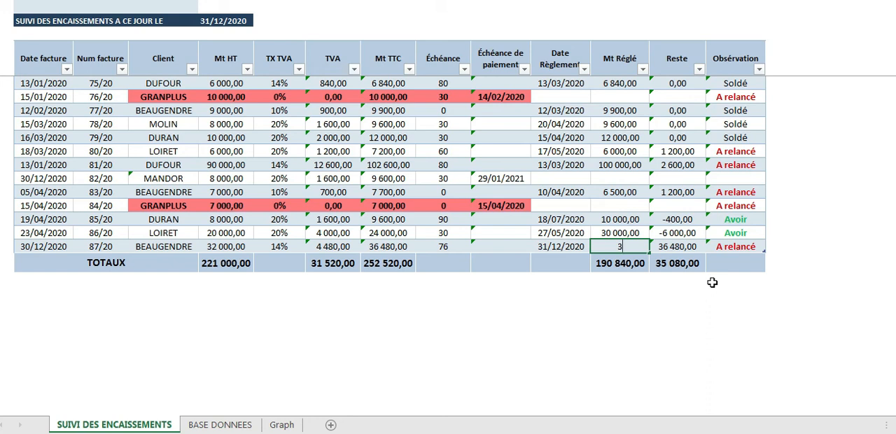
text(6480)
key(Tab)
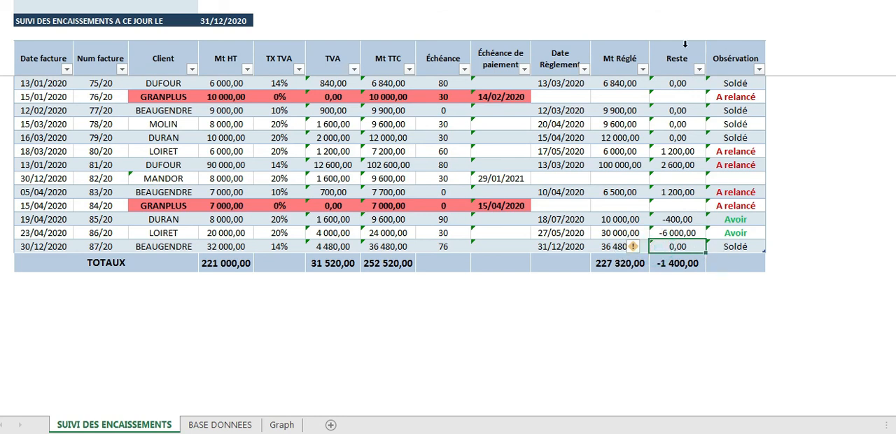
click(726, 246)
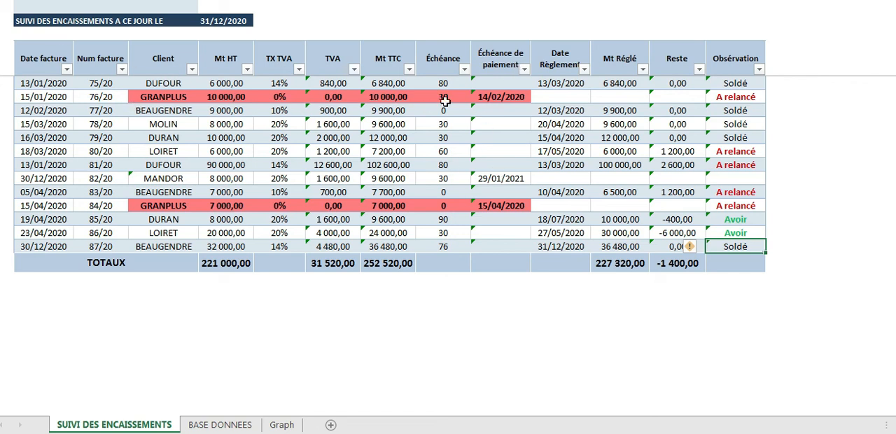
Review the Échéance de paiement and Observation of the red-highlighted invoices 76/20 and 84/20
click(506, 205)
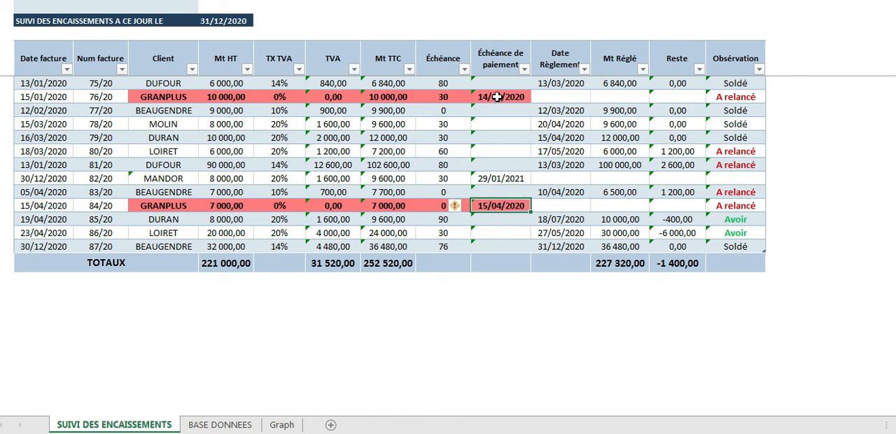
click(752, 96)
click(736, 204)
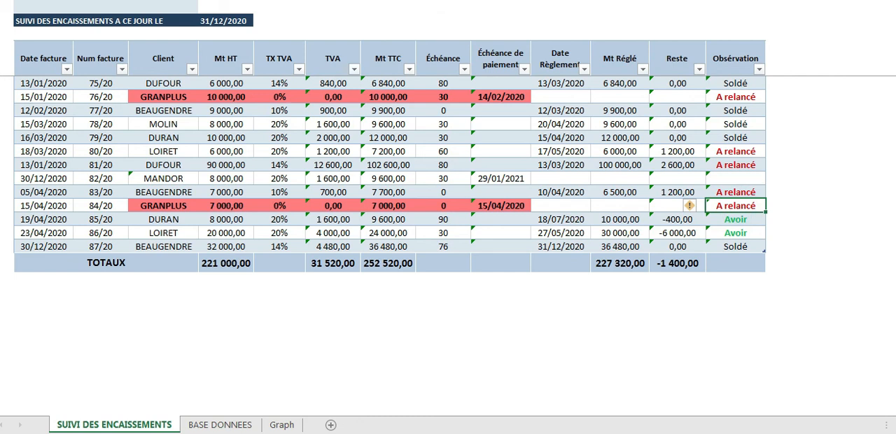